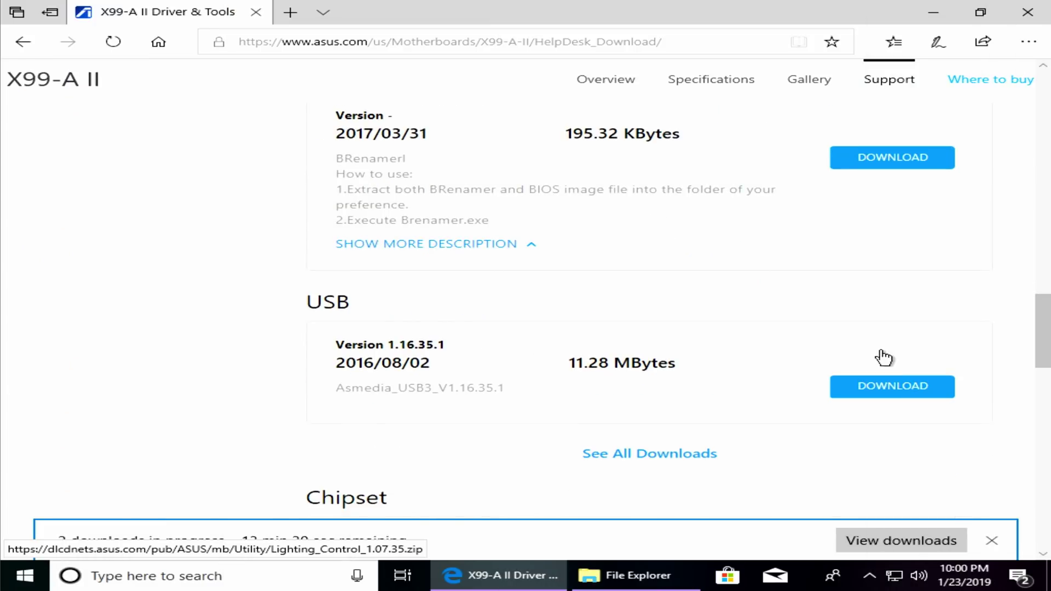
scroll(884, 358, "down", 1)
Download the Asmedia USB 3 and Intel SATA RAID drivers for the X99-A II.
left_click(876, 312)
scroll(831, 460, "down", 4)
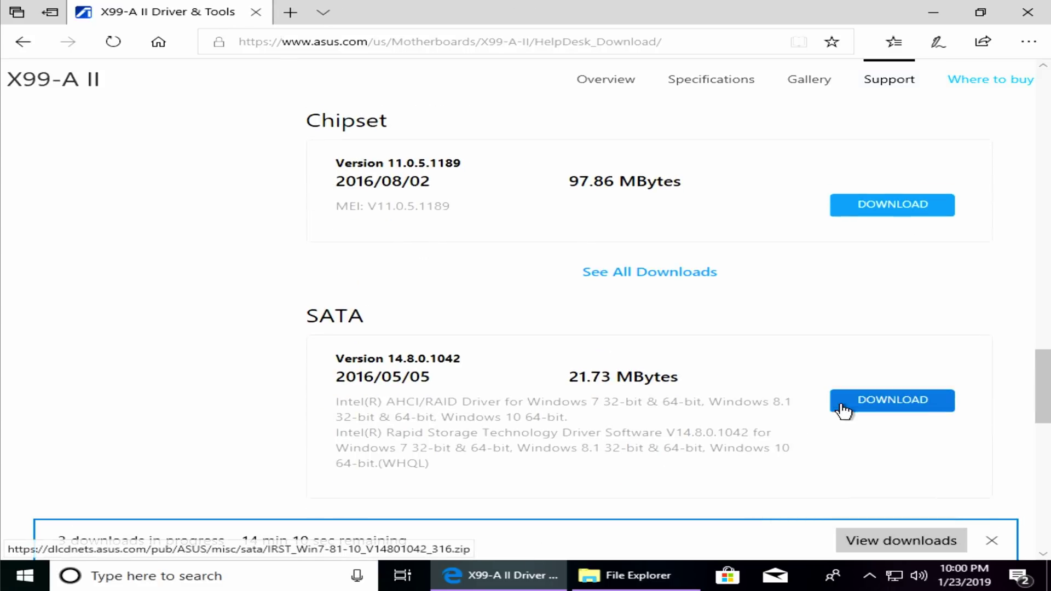
left_click(892, 209)
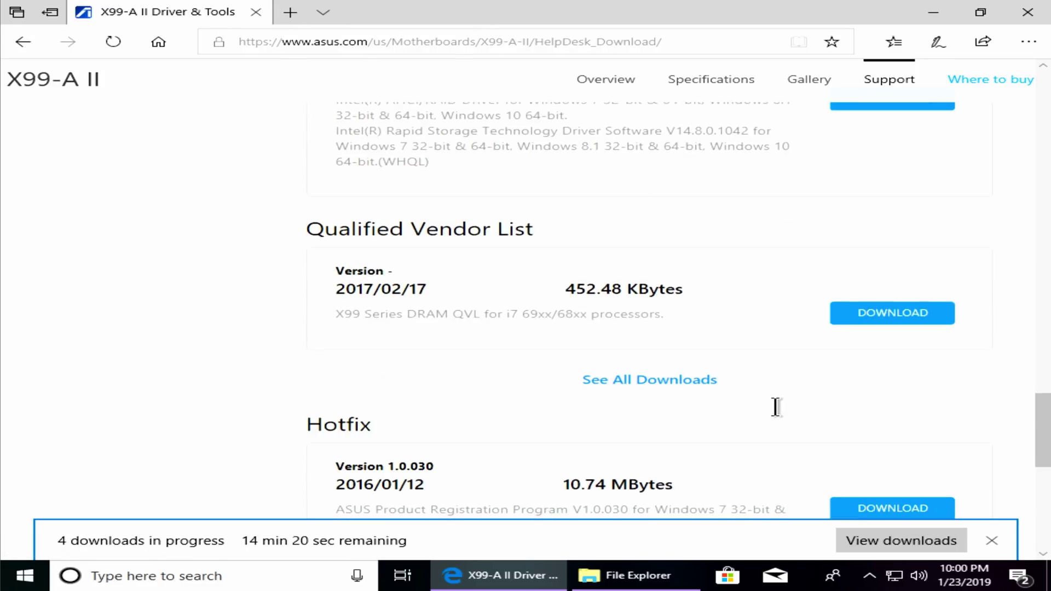
scroll(221, 372, "down", 1)
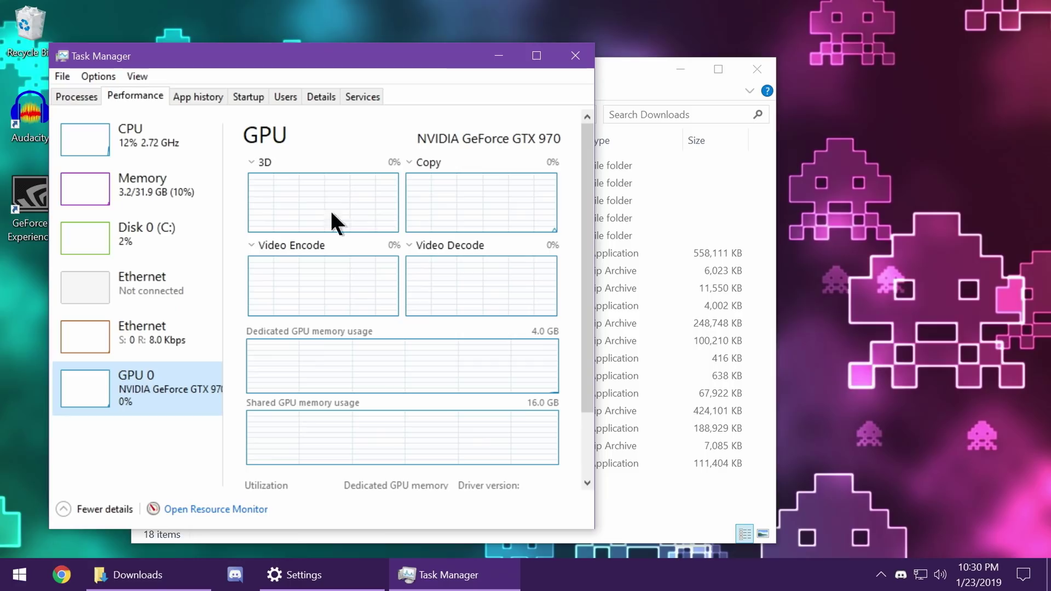
Start Express Installation of GeForce Game Ready Driver 417.71 from the GeForce Experience Drivers page.
left_click(575, 55)
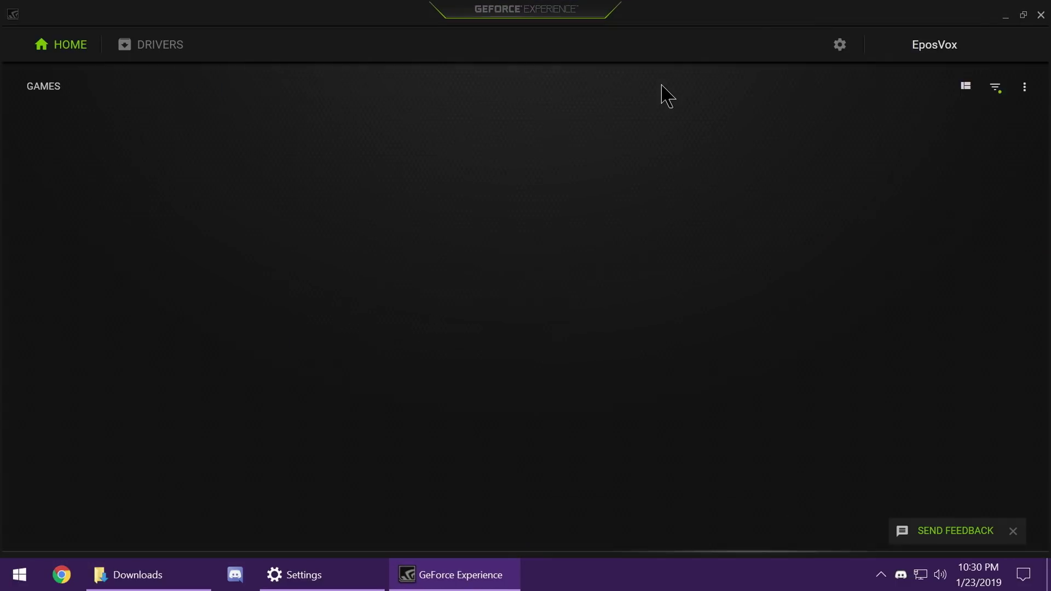
left_click(841, 46)
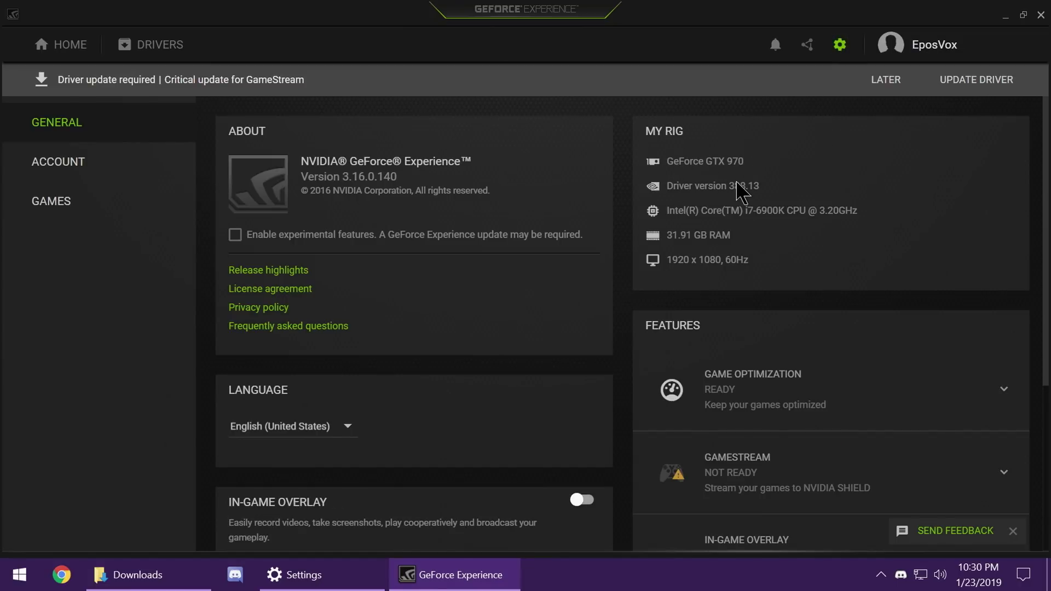
left_click(939, 83)
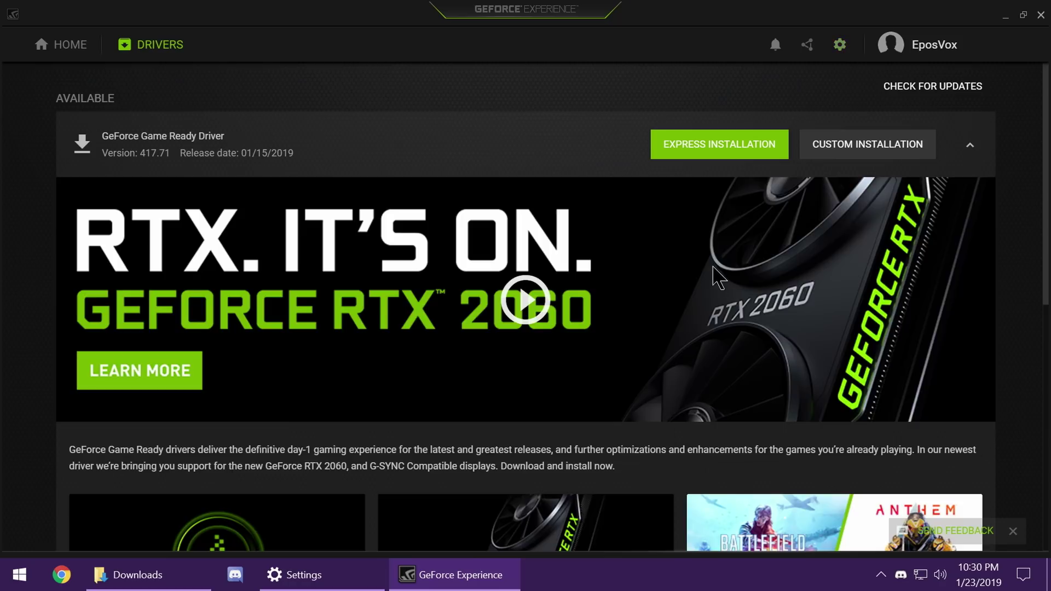
left_click(826, 145)
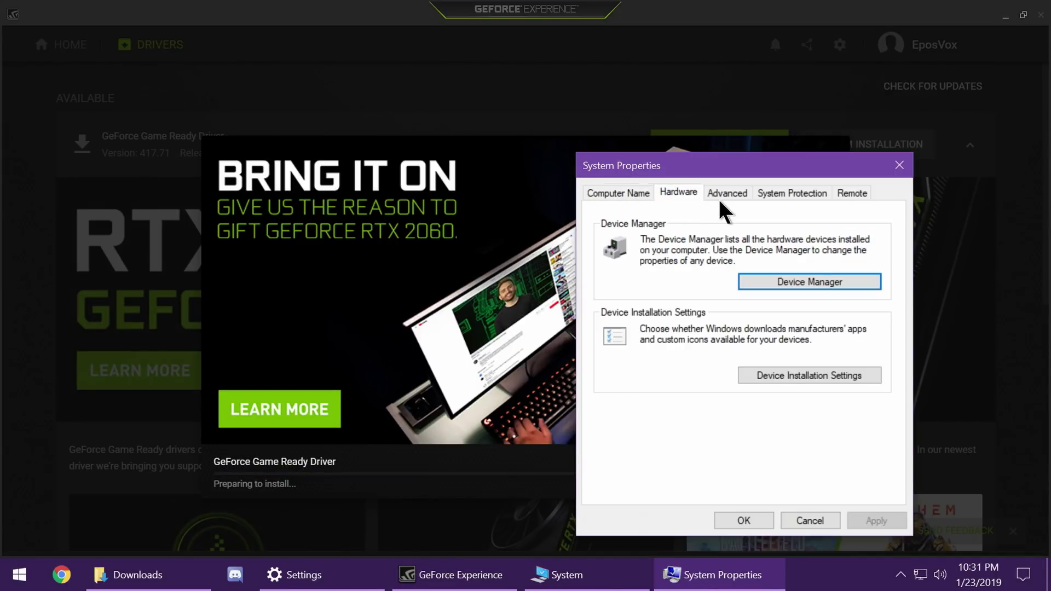
Set Performance Options to 'Adjust for best performance', apply it, and view processor scheduling and virtual memory.
left_click(727, 195)
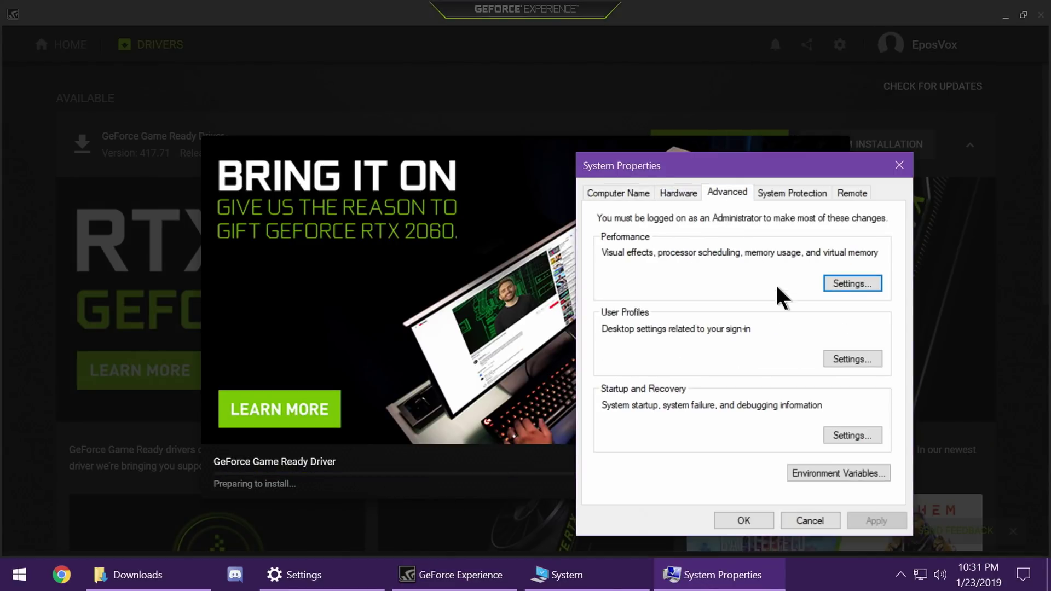
left_click(854, 288)
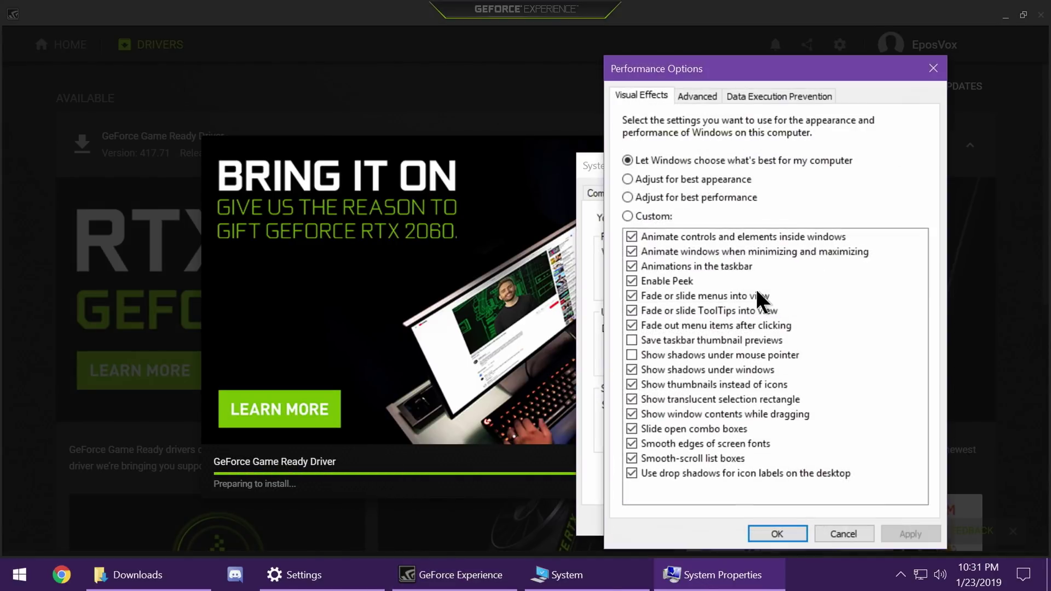
left_click(670, 192)
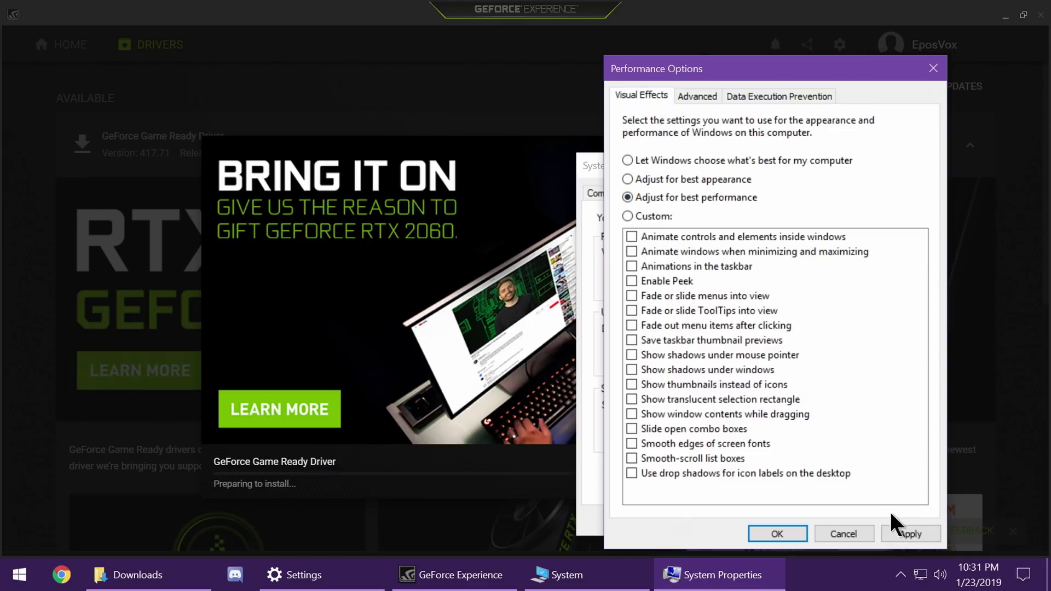
left_click(903, 528)
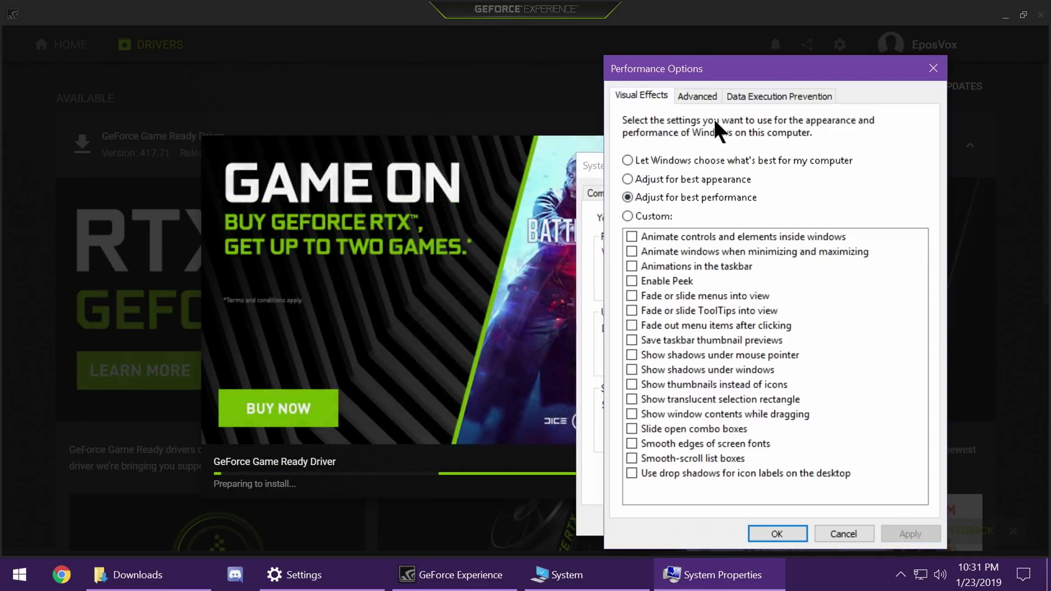
left_click(702, 95)
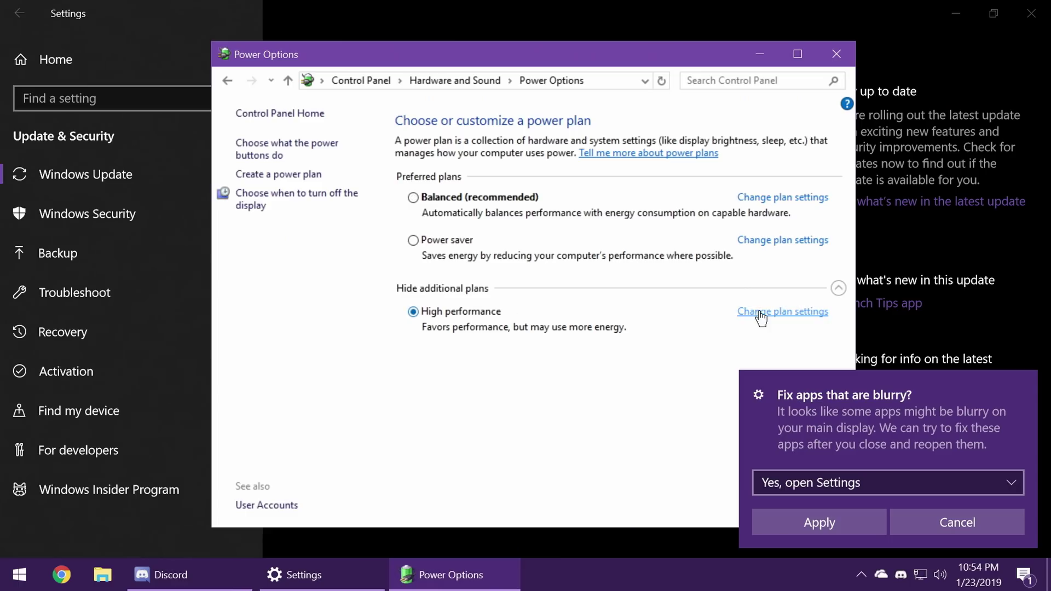
Set the High performance plan to turn off the display after 4 hours and save the change.
left_click(761, 313)
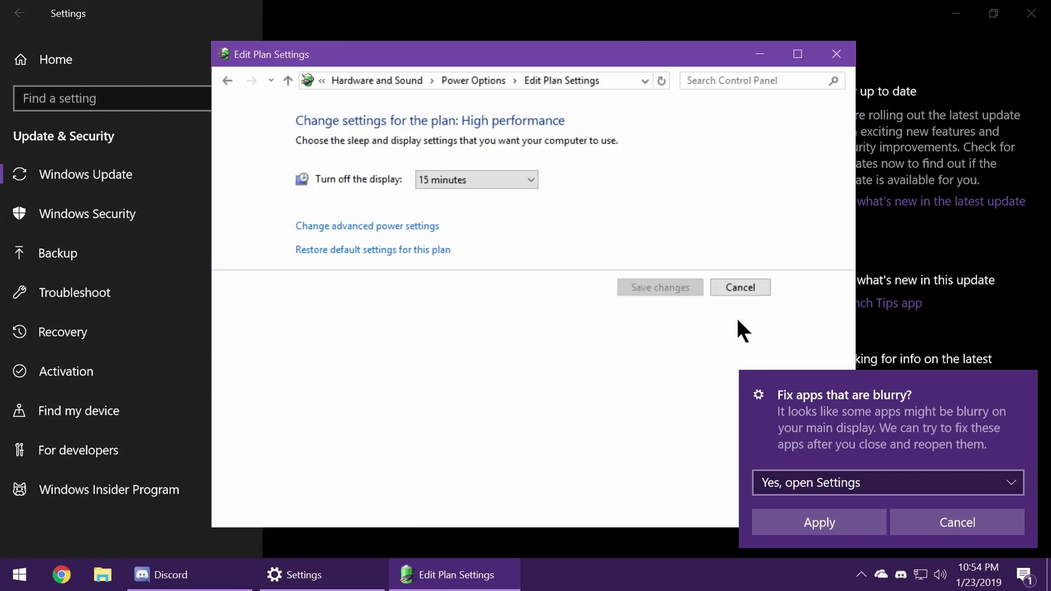
left_click(481, 181)
left_click(470, 356)
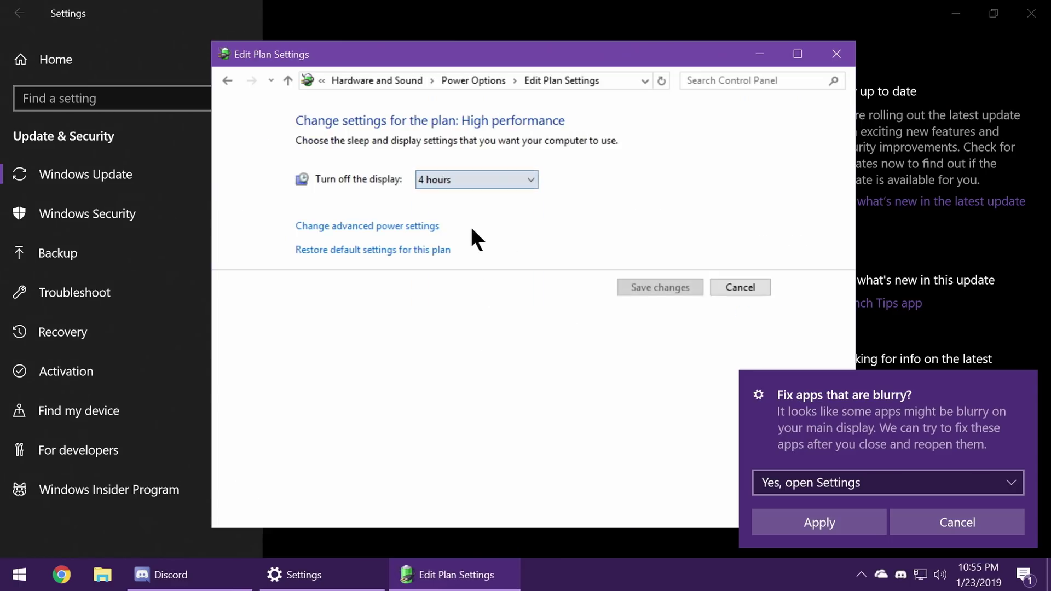
left_click(638, 283)
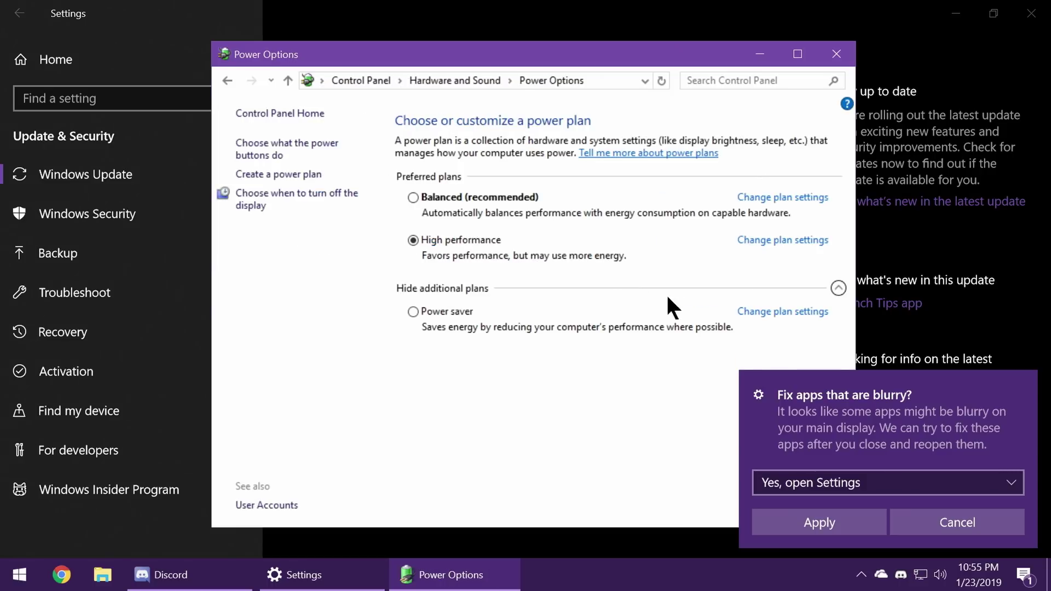
Apply a new hard disk turn-off time in the High performance advanced power settings.
left_click(772, 242)
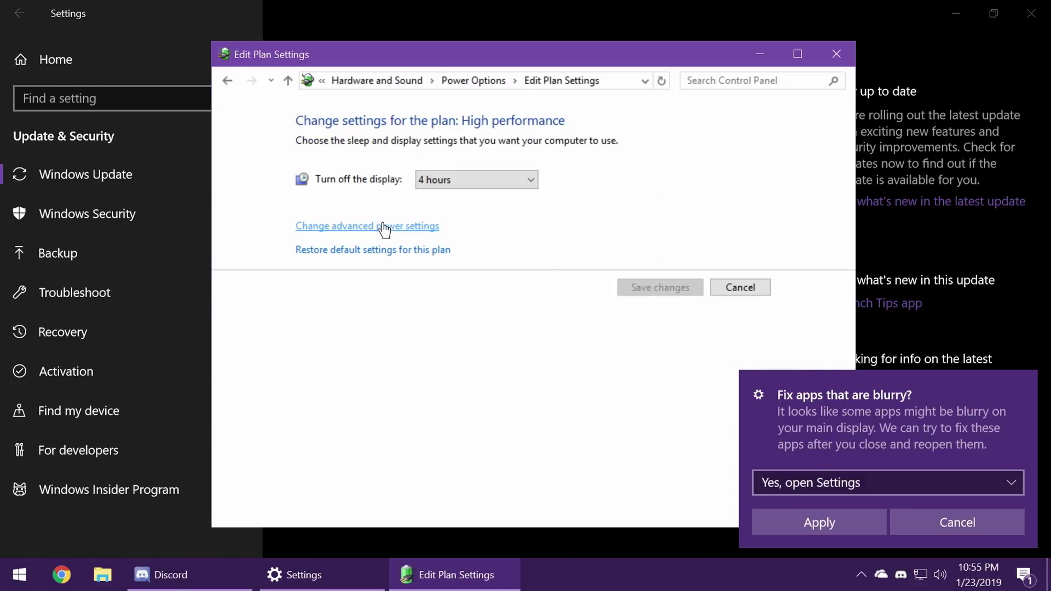
left_click(383, 226)
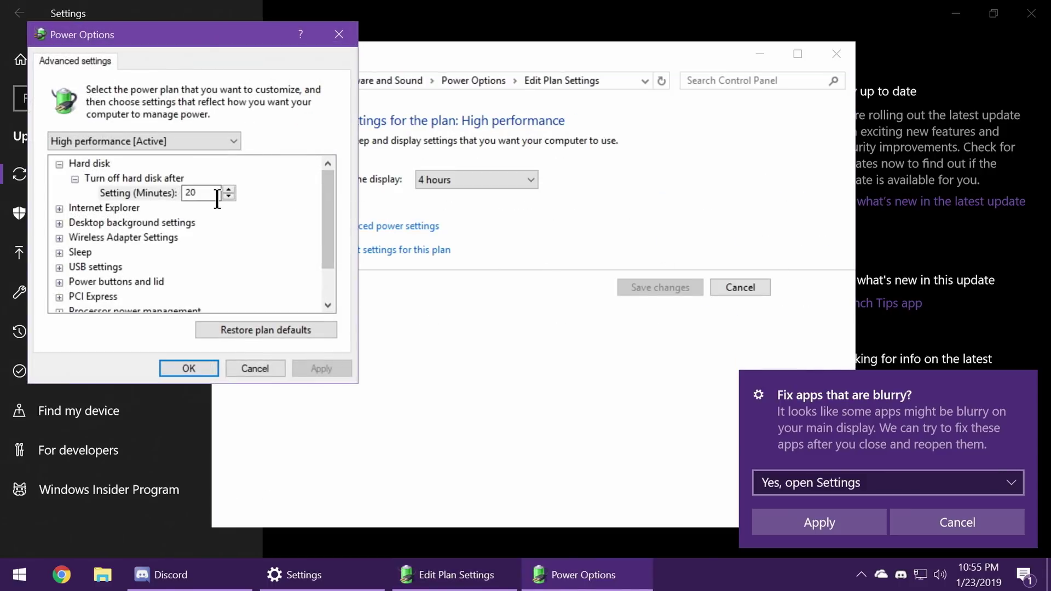
type("0")
left_click(167, 200)
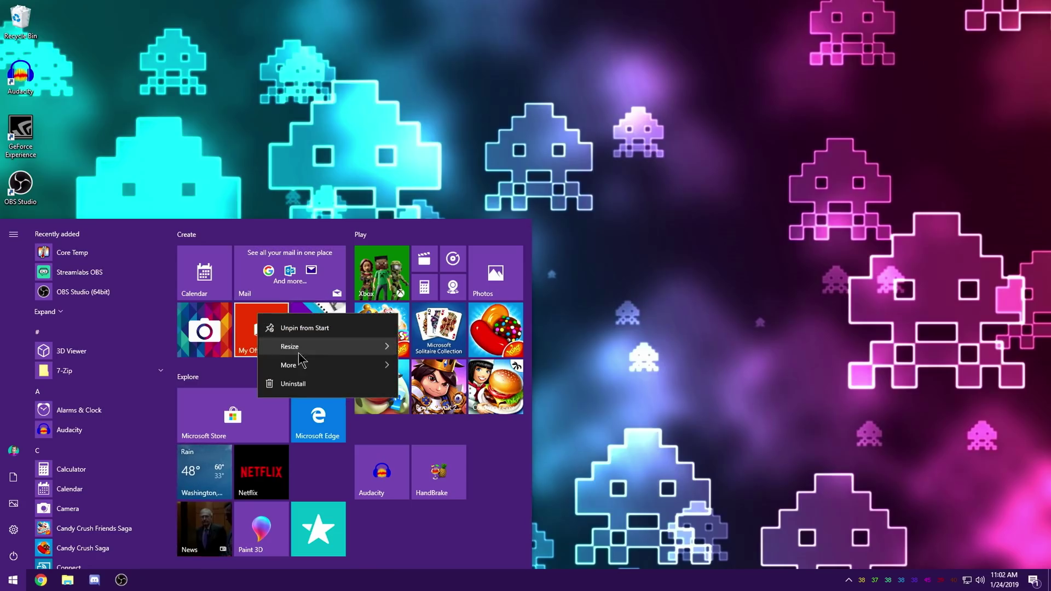
Uninstall a bloatware app from its Start tile and bring up options for another tile.
left_click(310, 384)
left_click(304, 285)
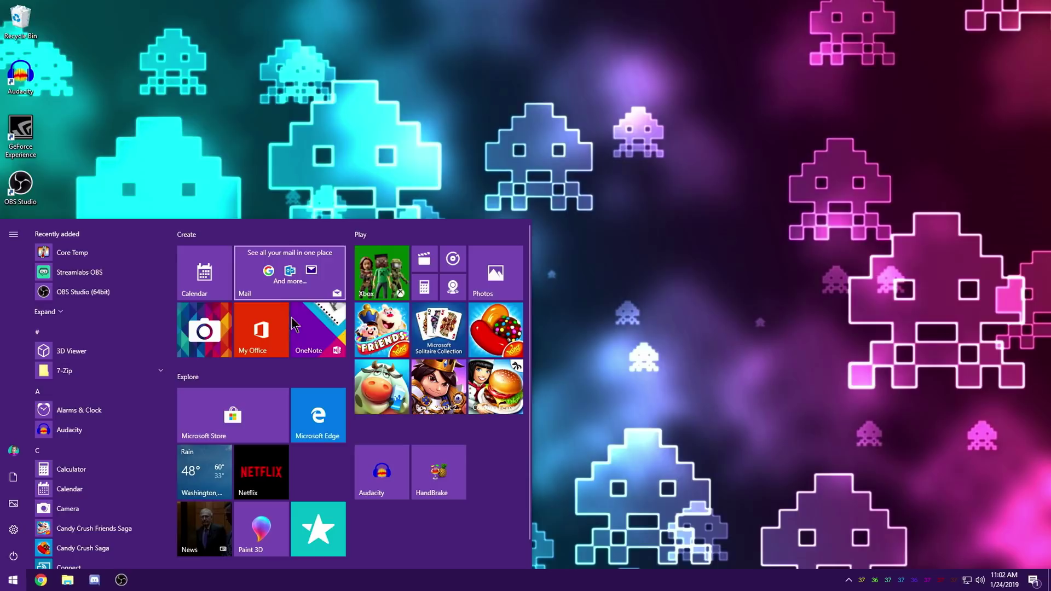
right_click(304, 328)
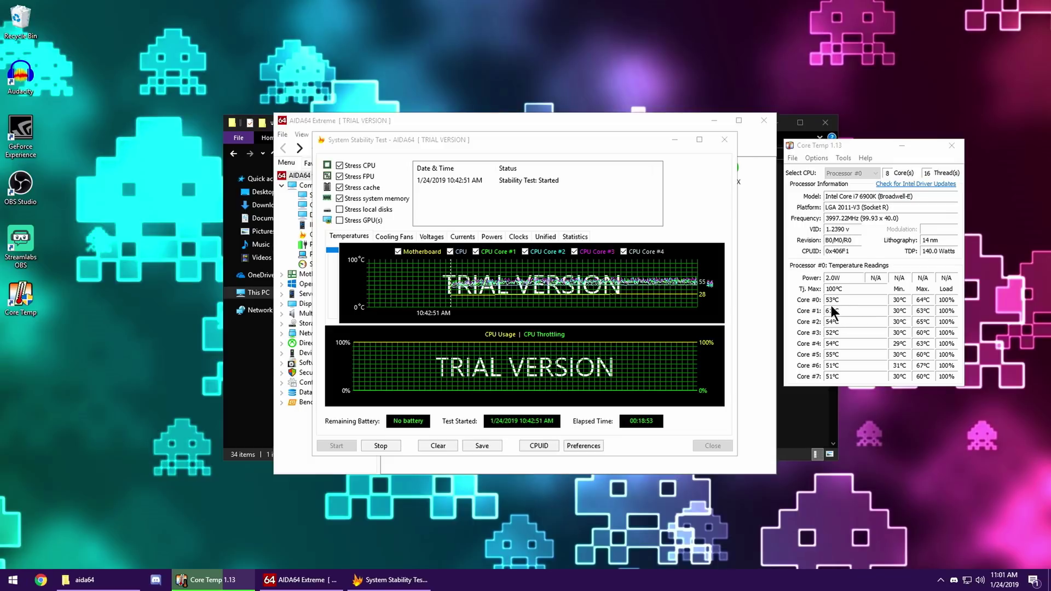